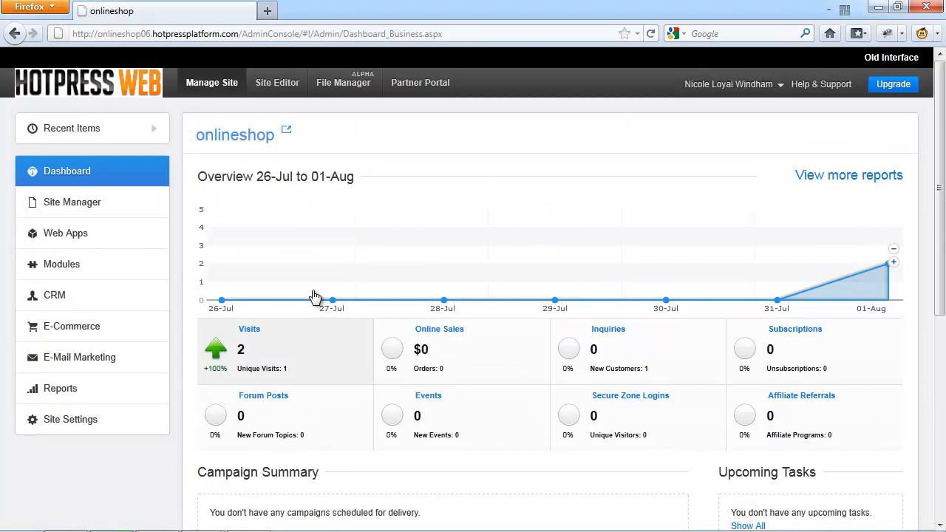
- Open the CRM orders list and examine the filters available for it
left_click(77, 299)
left_click(72, 355)
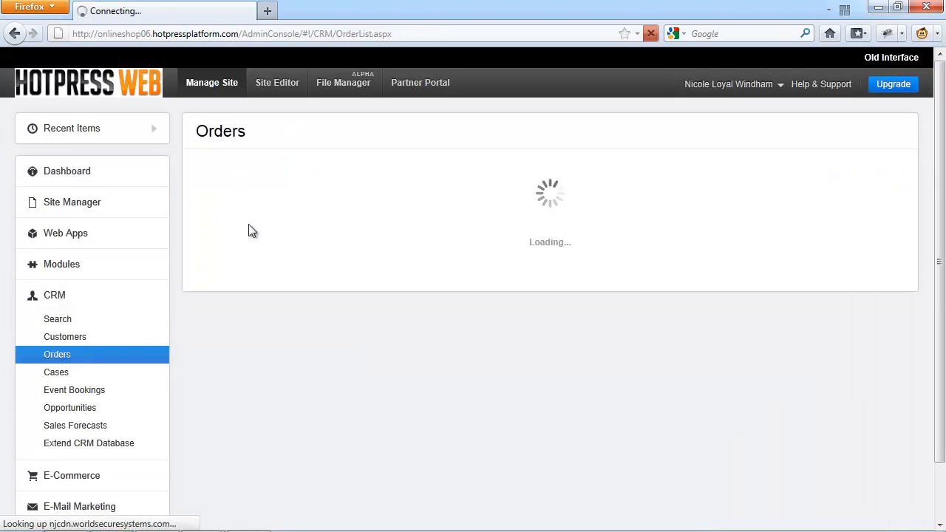
left_click(218, 198)
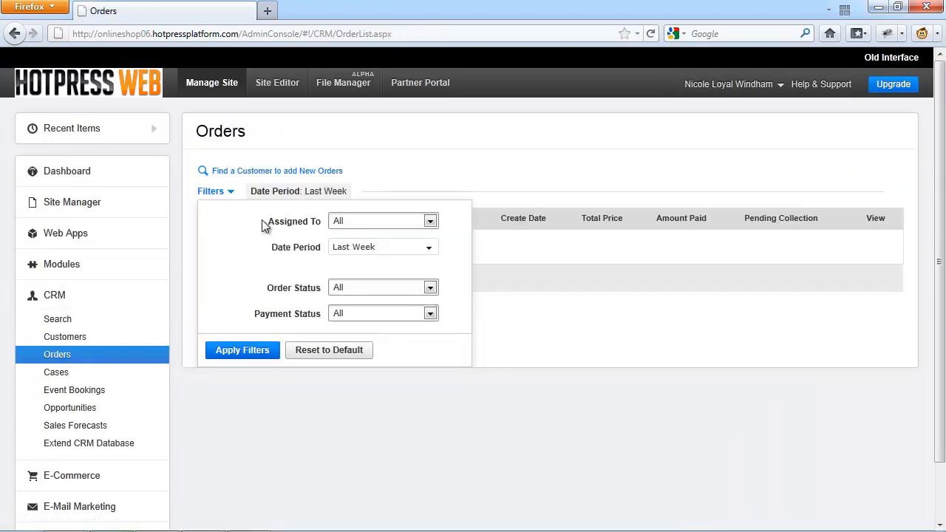
left_click(508, 394)
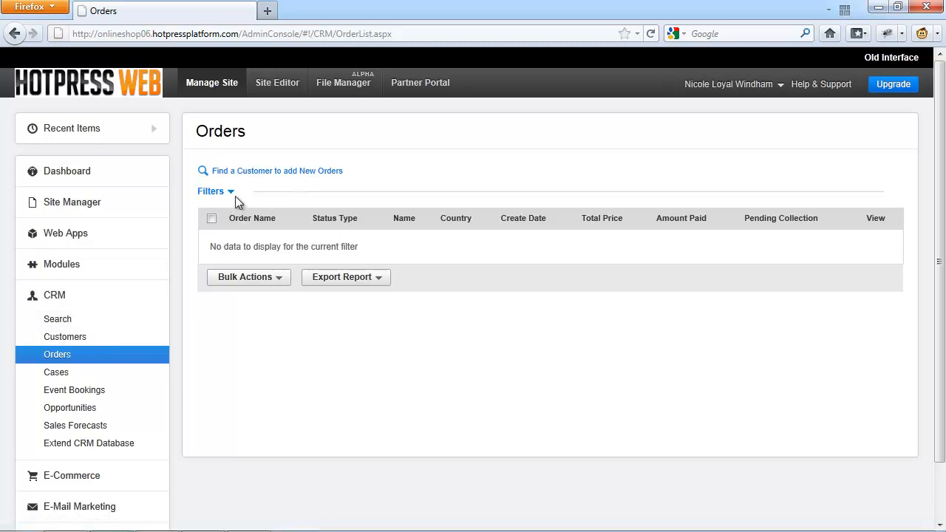
- Find the customer by first name and start a new order from the orders in their record
left_click(246, 178)
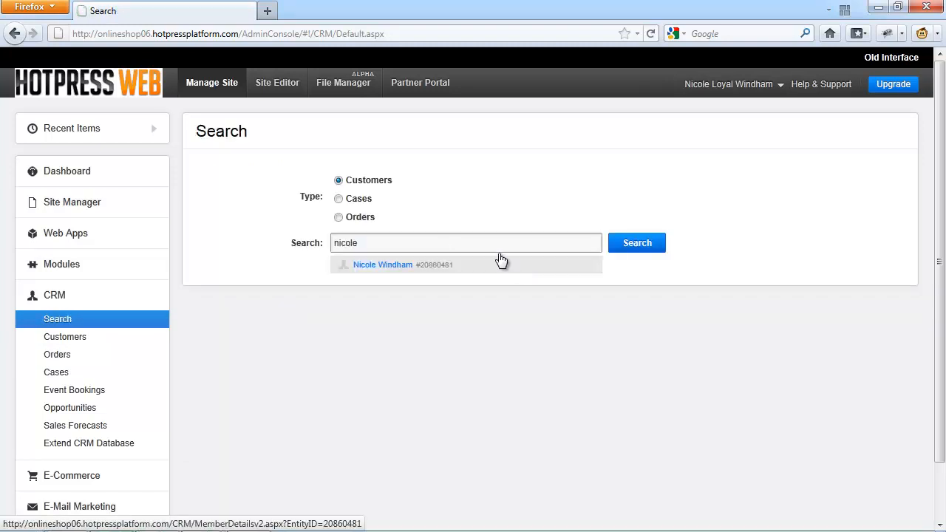
left_click(501, 263)
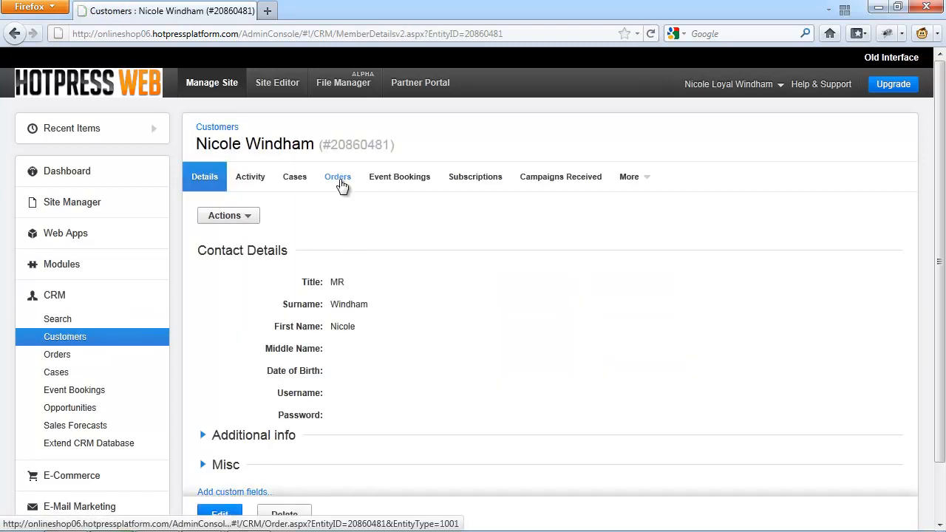
left_click(342, 185)
left_click(227, 218)
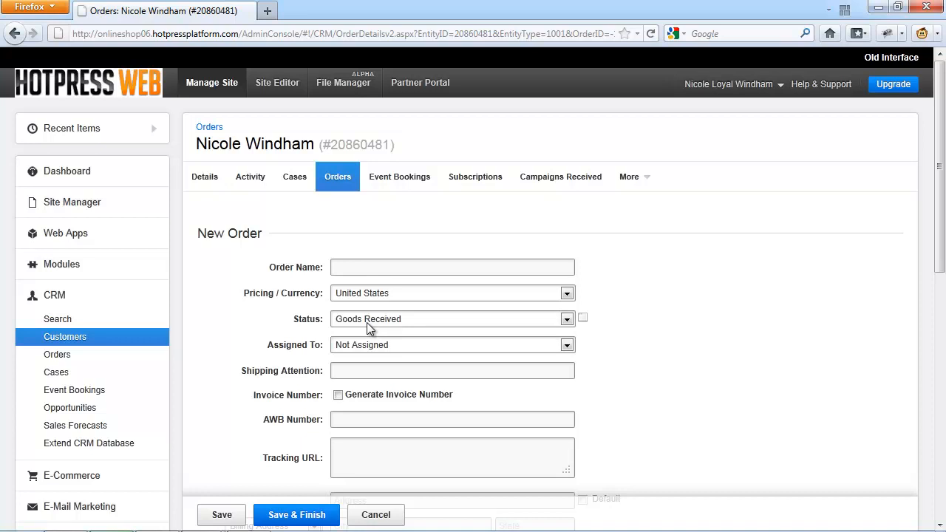
- Name the new order "test", have an invoice number generated for it, and save it
scroll(584, 325, "down", 2)
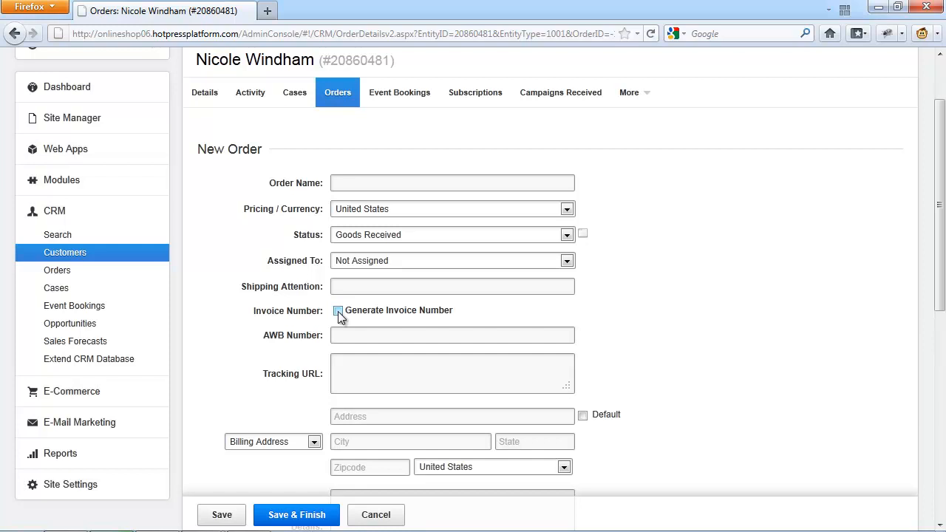
left_click(376, 186)
type("test")
scroll(344, 232, "down", 2)
left_click(343, 230)
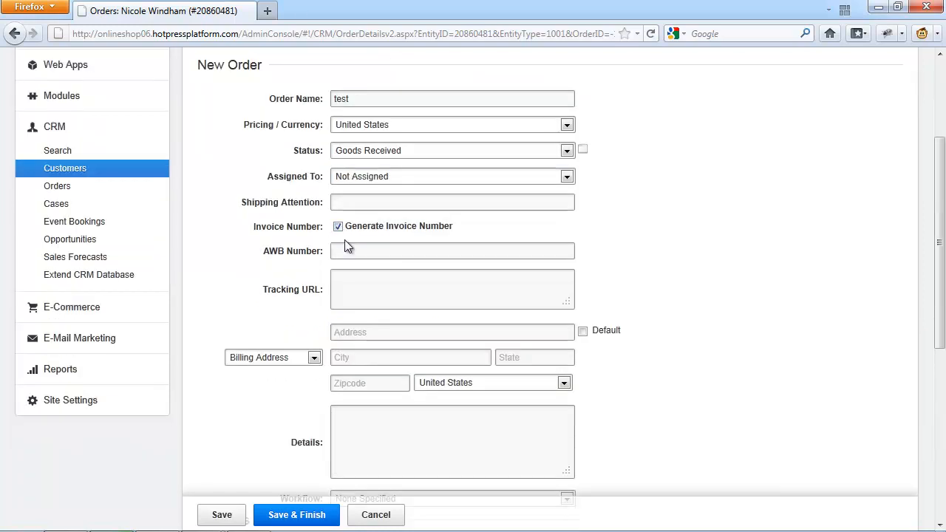
left_click(218, 515)
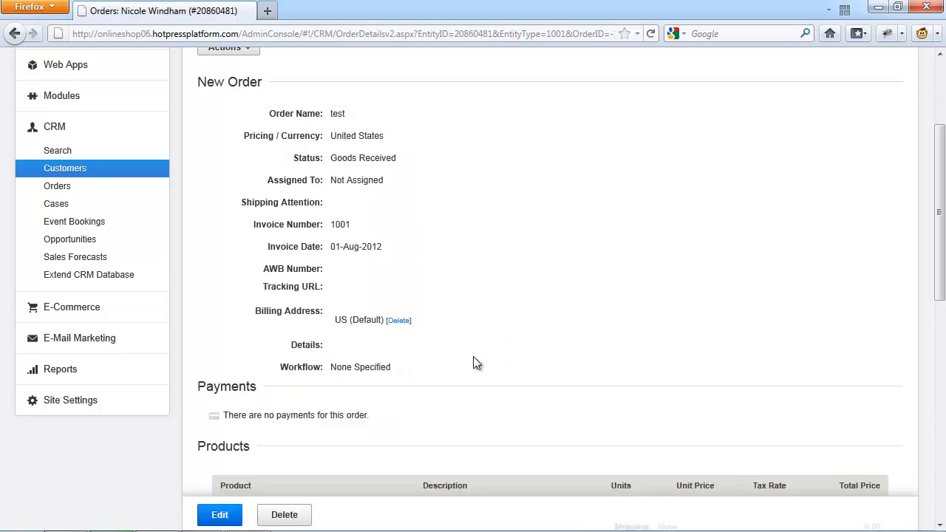
- Edit the saved order and add Men's Suit 1 and Men's Suit Best Seller 1 as its products
left_click(218, 515)
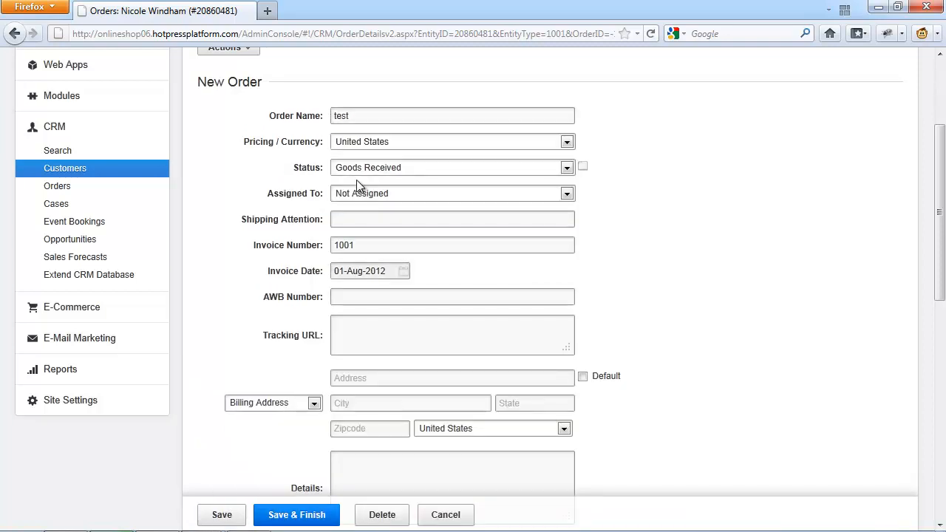
scroll(356, 180, "down", 5)
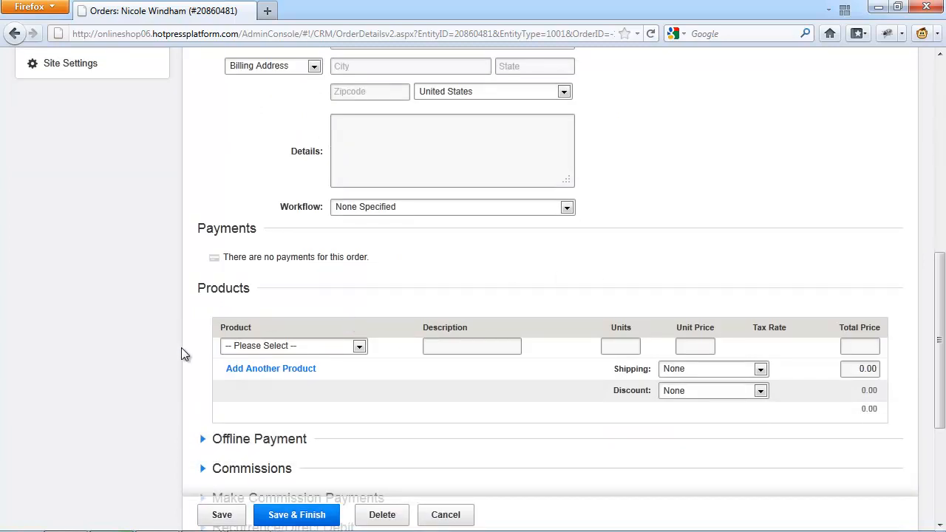
left_click(304, 348)
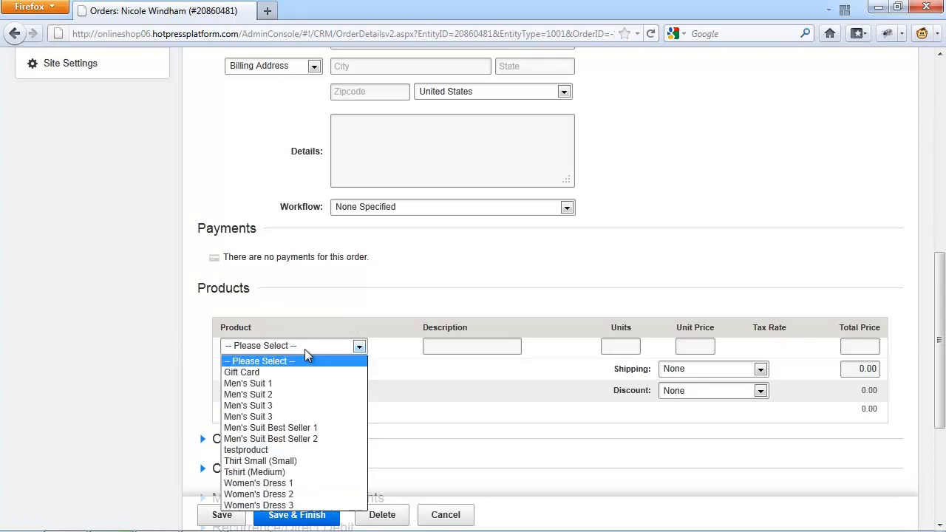
left_click(290, 384)
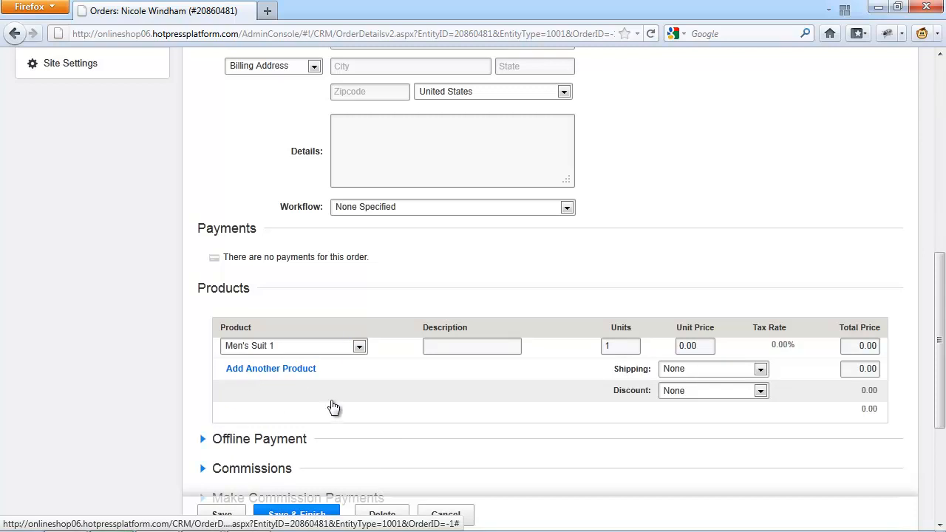
left_click(310, 369)
left_click(323, 365)
left_click(323, 447)
scroll(323, 444, "down", 2)
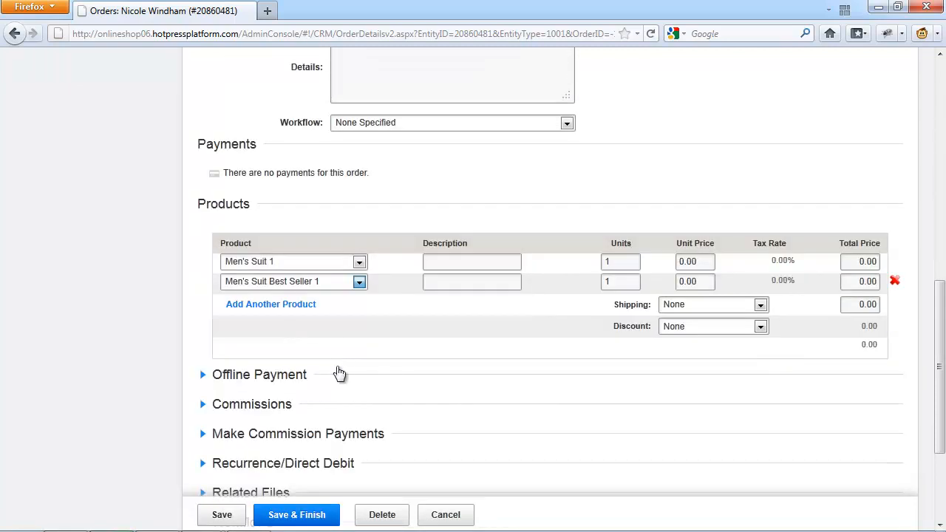
left_click(298, 515)
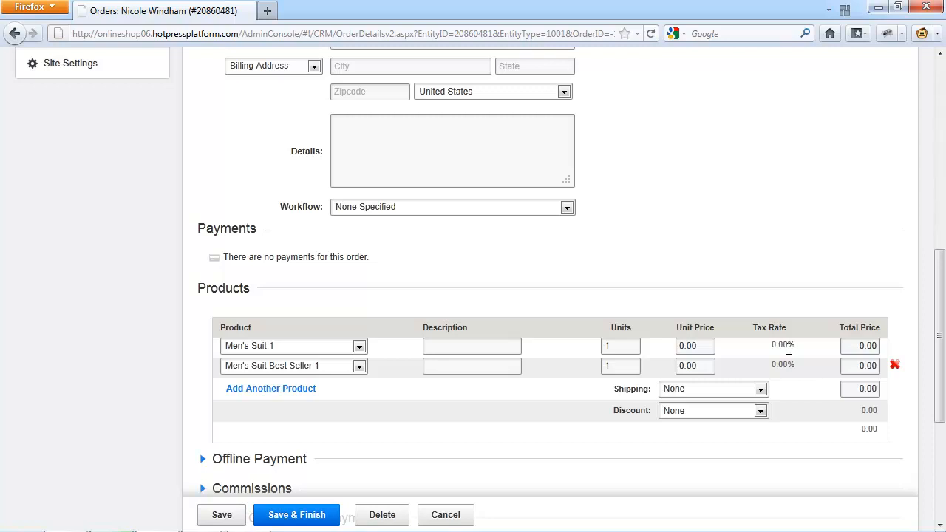
- Enable recurrence for the order with a Monthly cycle type, and expand its offline payment details
scroll(789, 349, "up", 6)
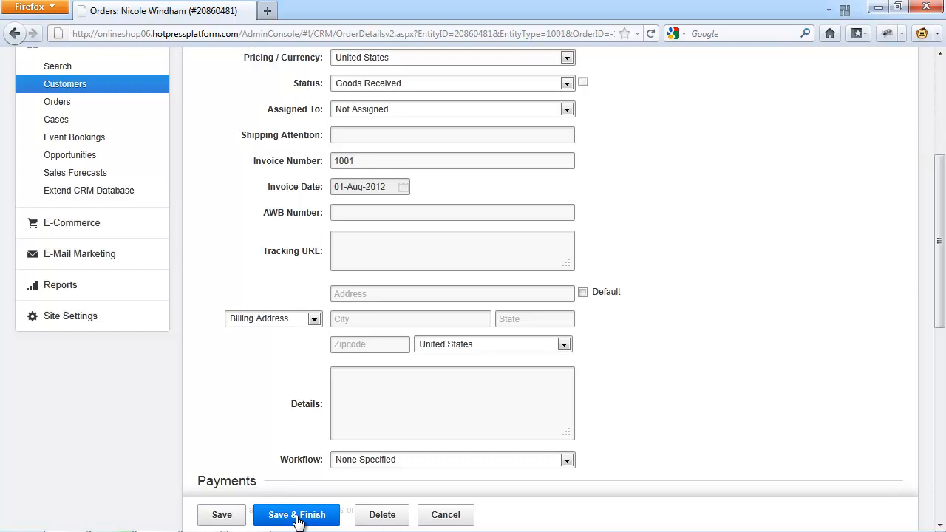
scroll(330, 387, "down", 6)
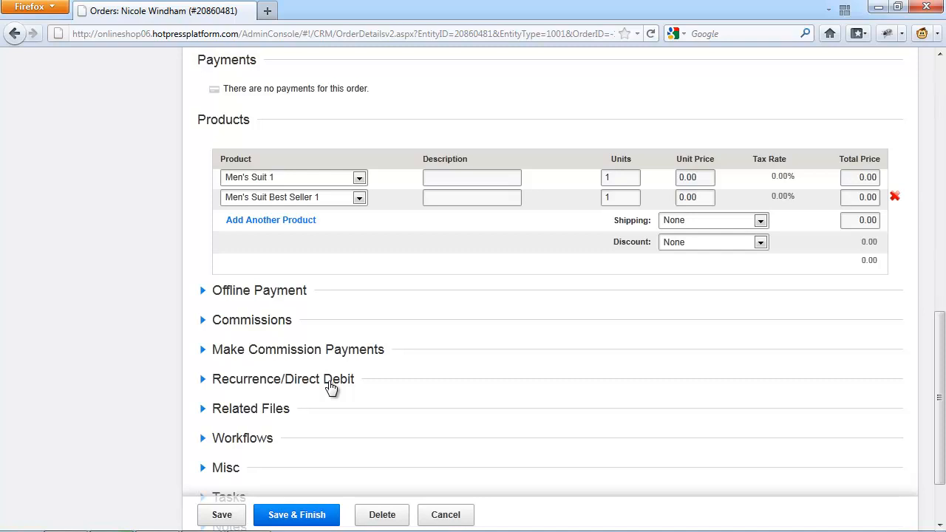
left_click(331, 384)
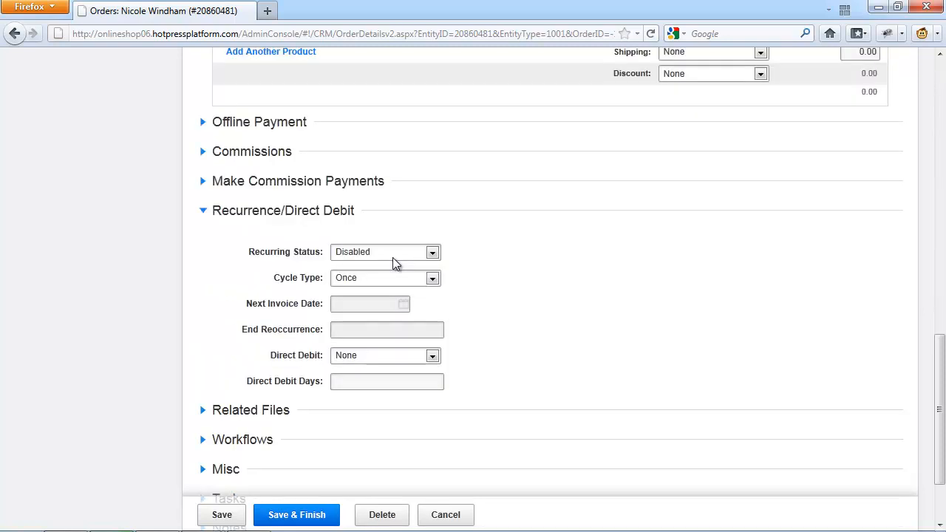
left_click(392, 257)
left_click(387, 274)
left_click(388, 274)
left_click(366, 327)
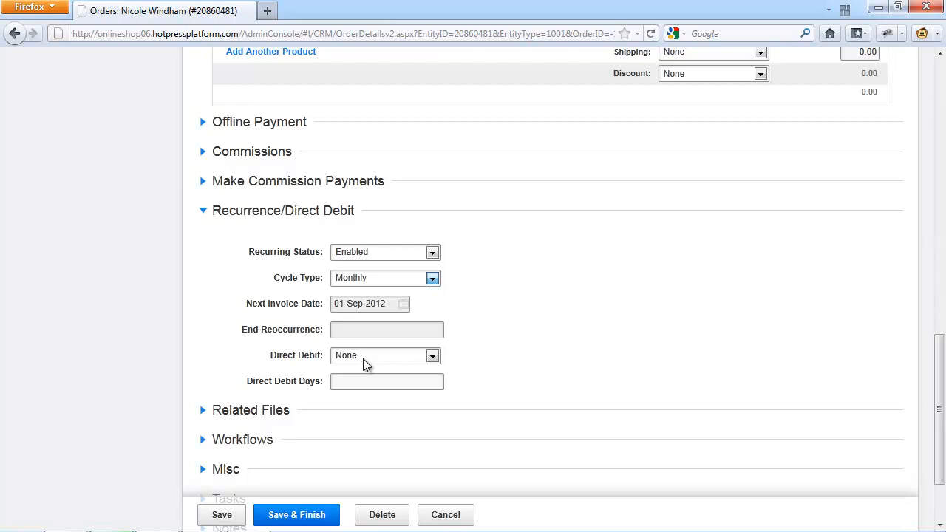
left_click(325, 122)
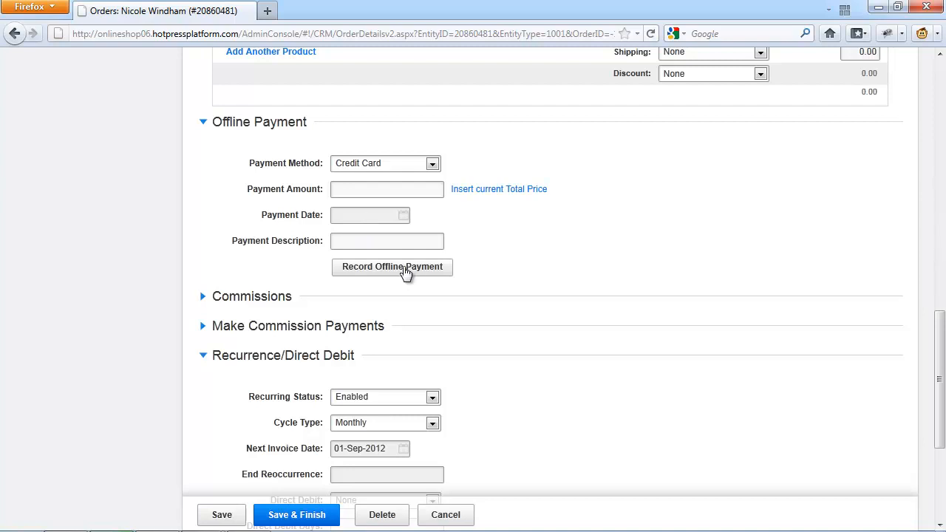
scroll(405, 273, "down", 5)
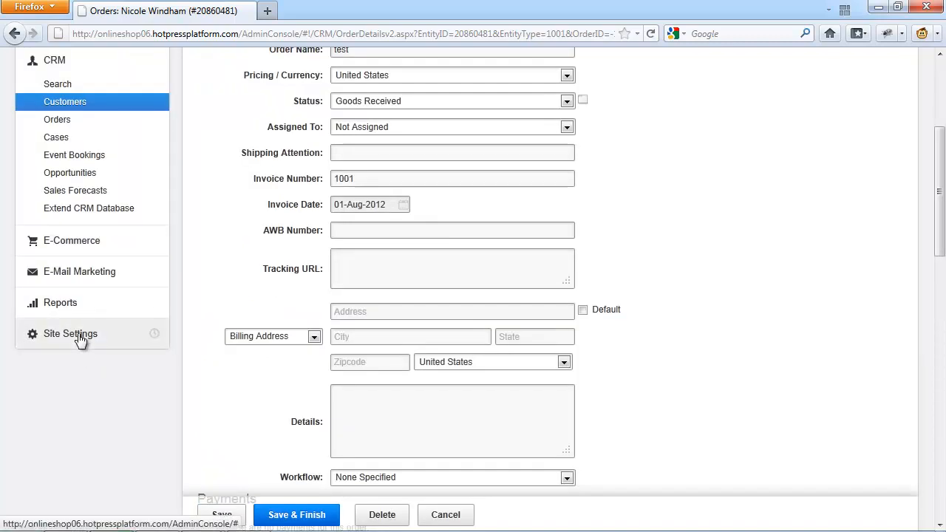
- Fill in a new workflow named "ecommerce" in the site settings and make it apply to orders
left_click(30, 344)
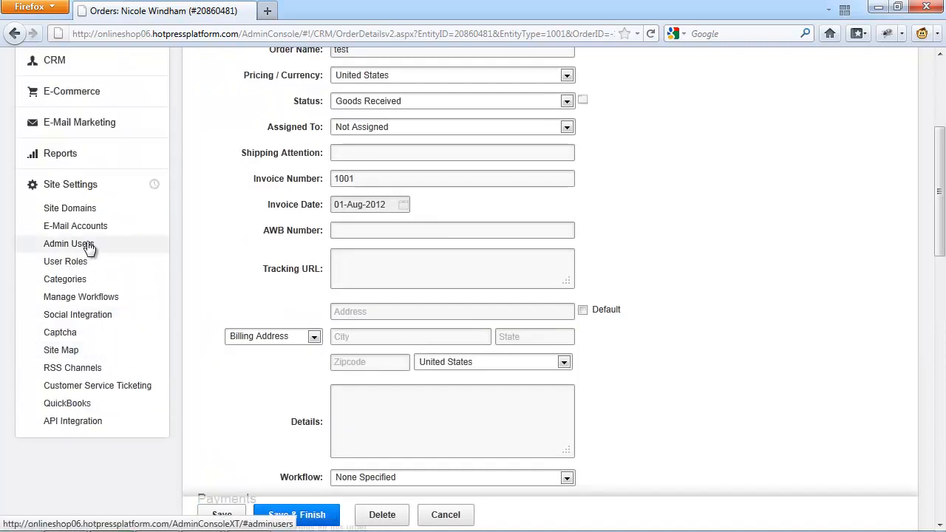
left_click(113, 297)
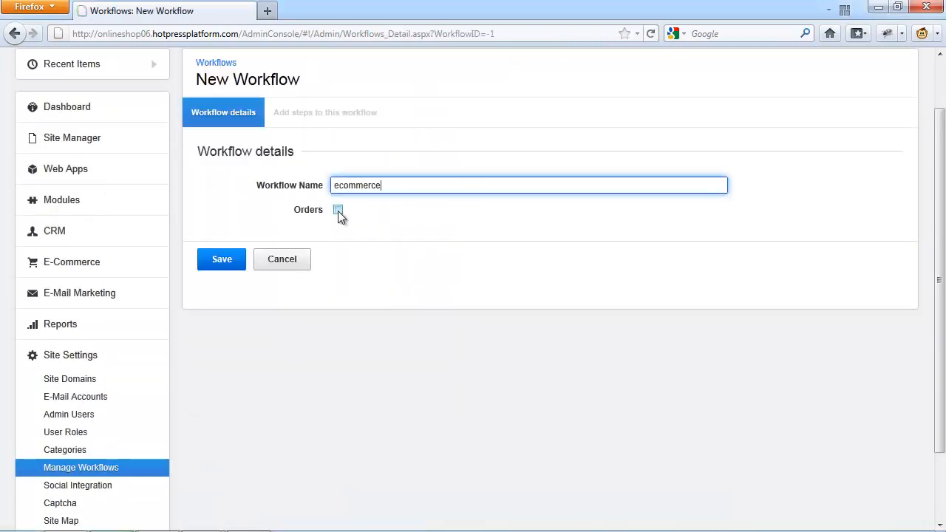
left_click(338, 211)
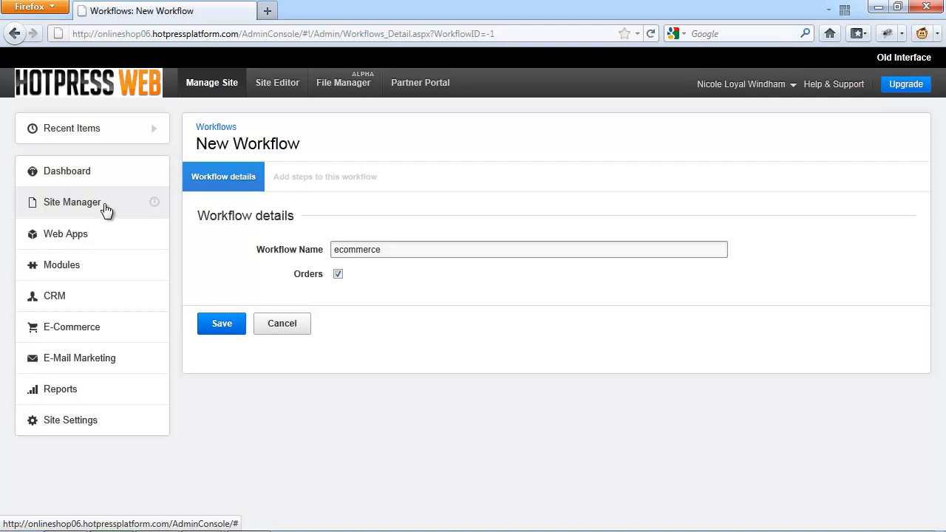
- Open the online shop's Invoice system e-mail and examine the tags that can be inserted in its layout
left_click(106, 211)
left_click(79, 403)
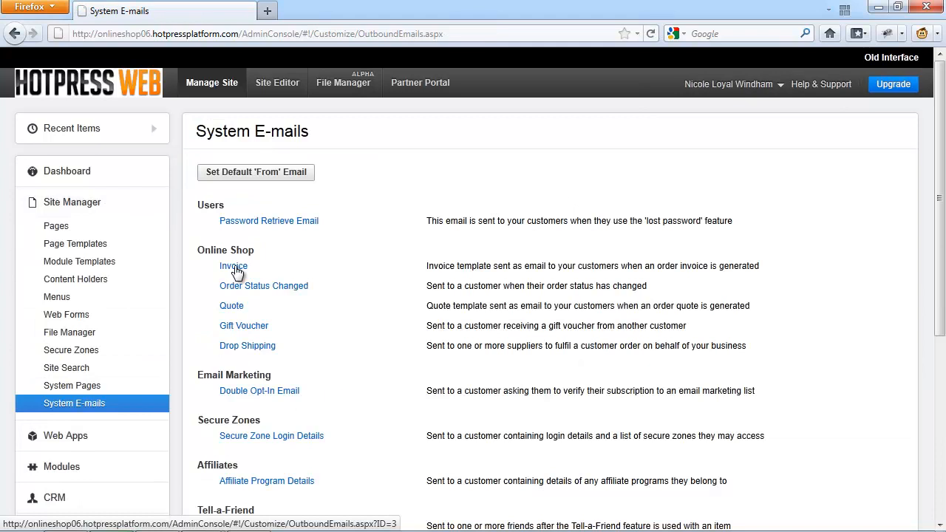
left_click(234, 267)
scroll(508, 358, "down", 2)
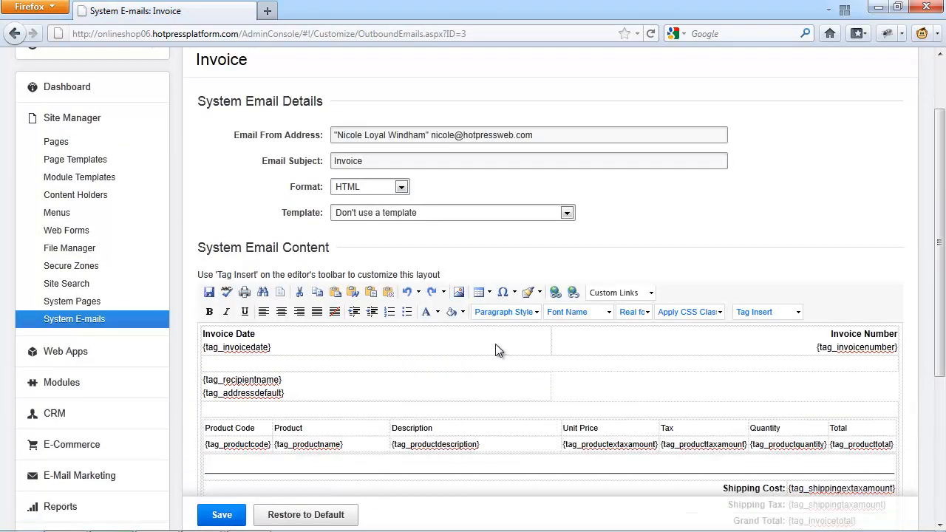
left_click(786, 312)
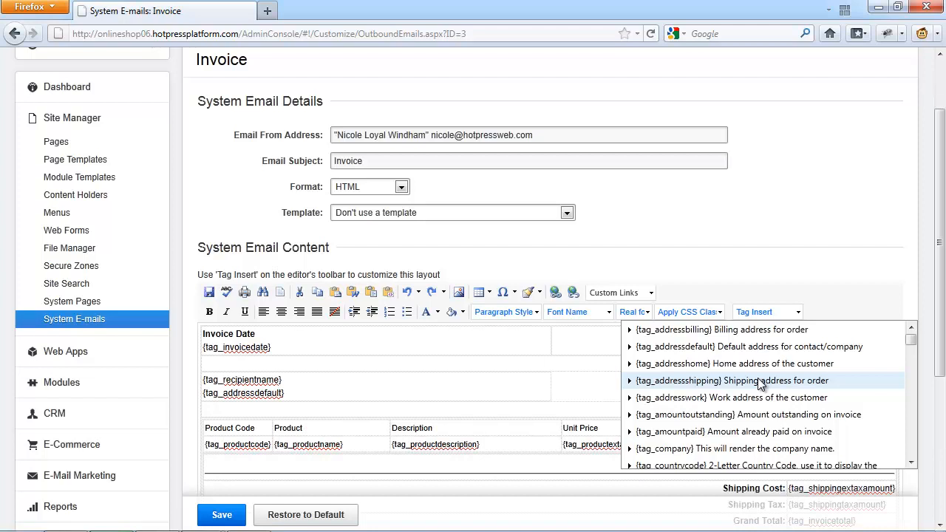
- Return to the CRM orders list and open the details of the "test" order
scroll(148, 332, "up", 2)
left_click(79, 295)
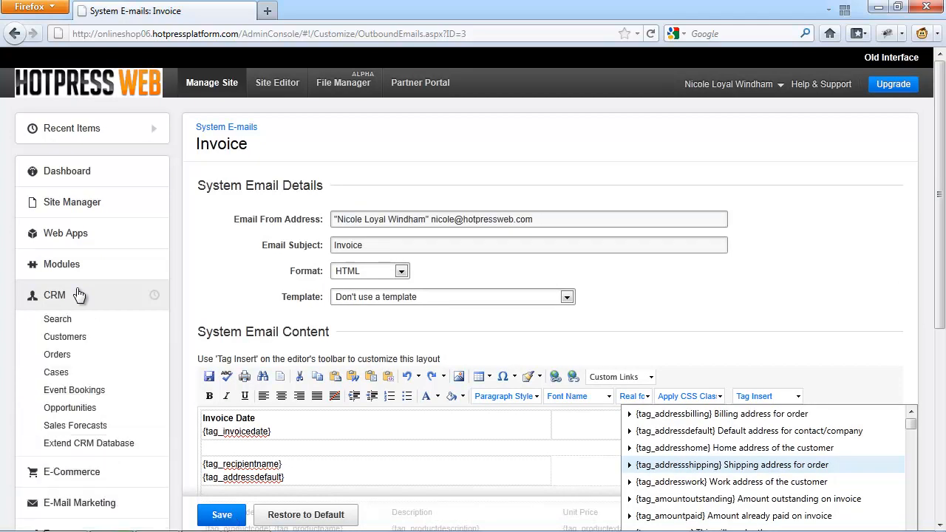
left_click(72, 358)
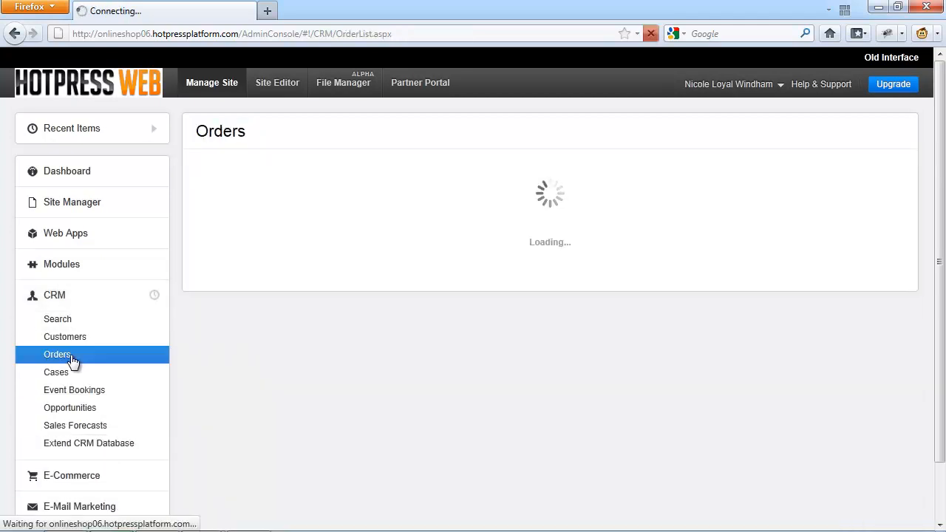
left_click(885, 242)
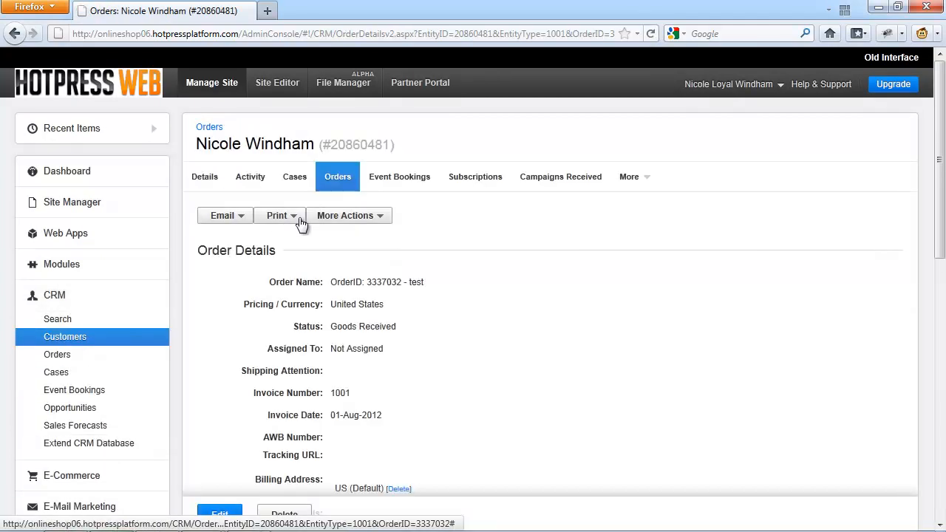
- Print the order's invoice and bring up the options for e-mailing the order
left_click(293, 221)
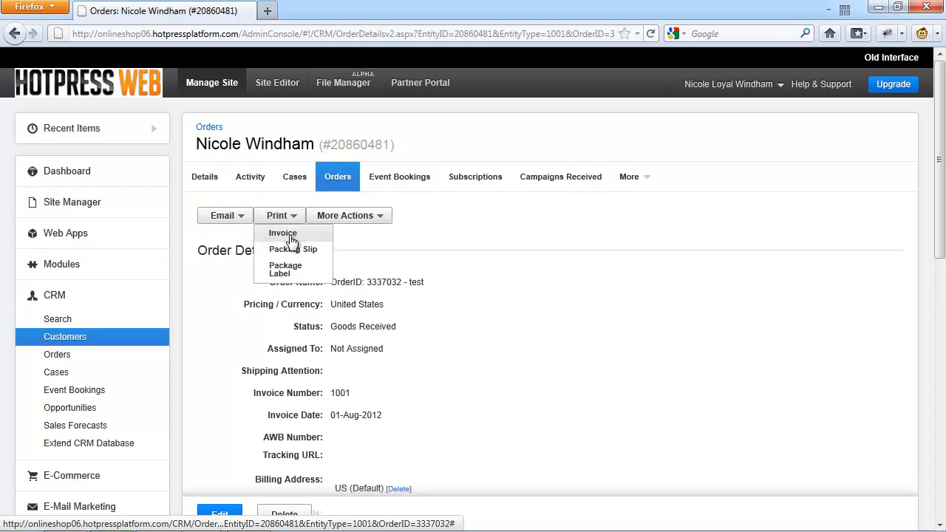
left_click(287, 235)
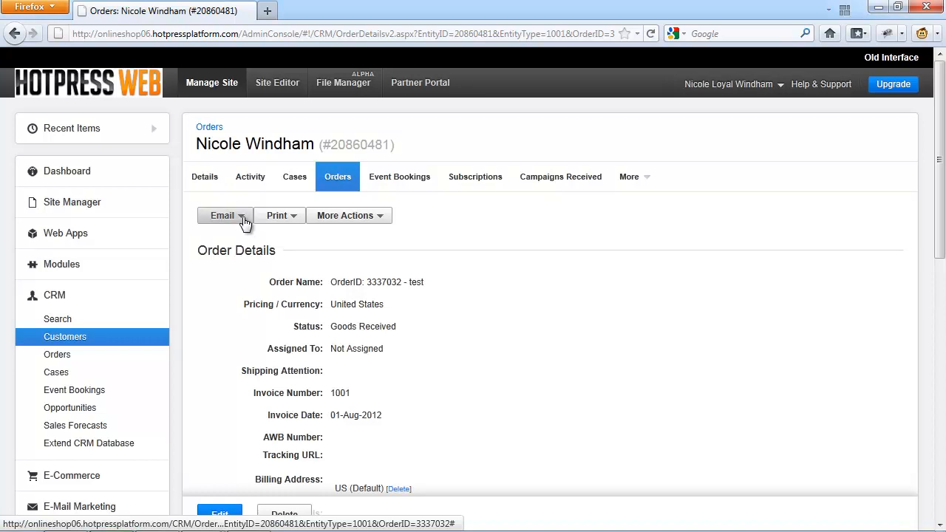
left_click(242, 218)
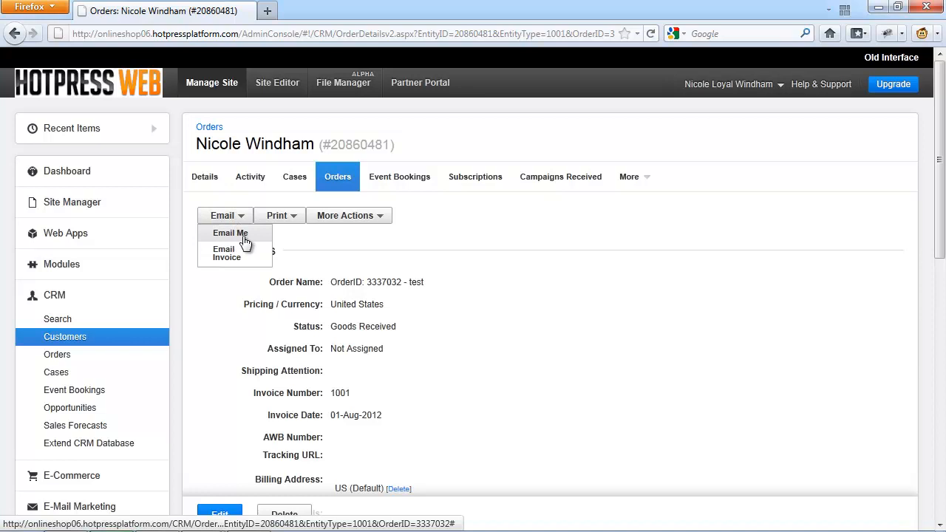